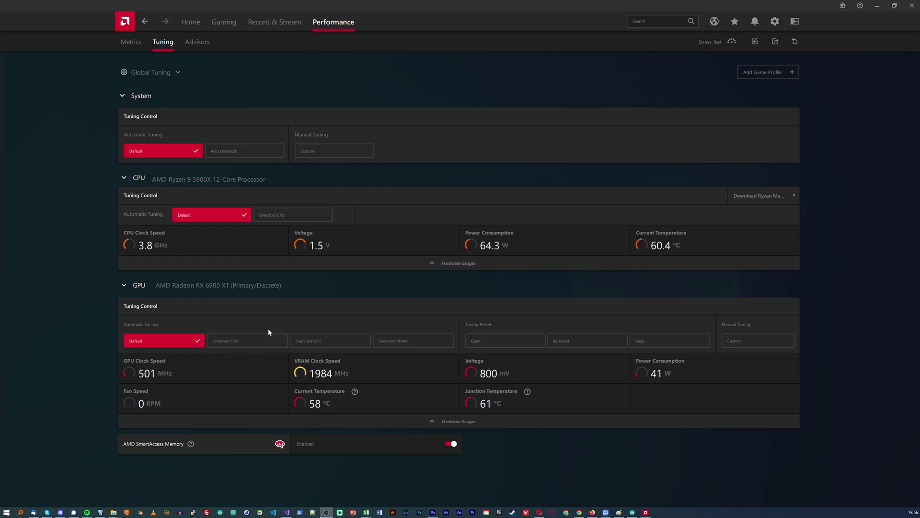
Auto-undervolt the RX 6900 XT past the risk warning and accept the 1150 mV result.
{"action": "left_click", "coordinate": [239, 341]}
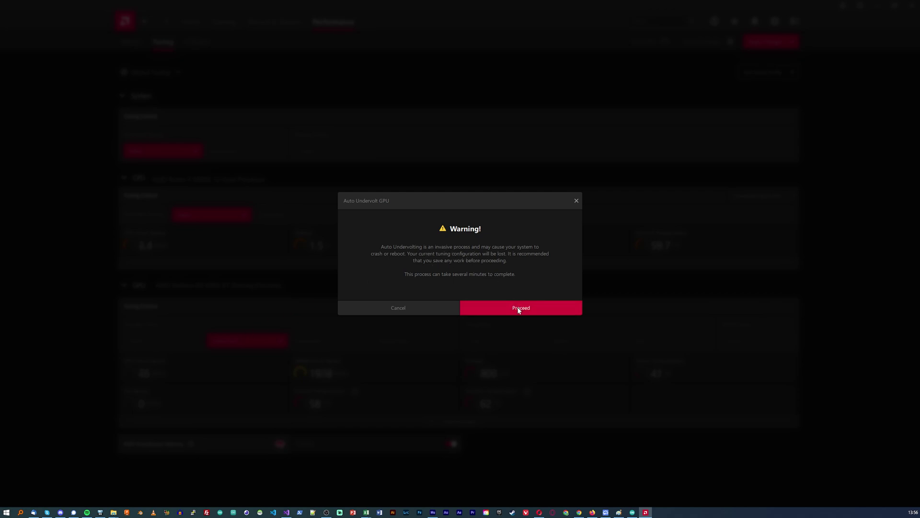
{"action": "left_click", "coordinate": [501, 307]}
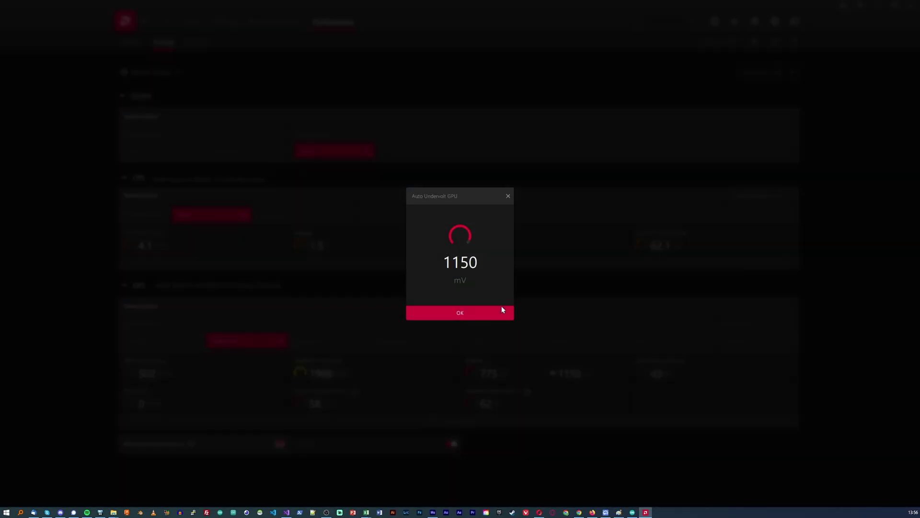
{"action": "left_click", "coordinate": [478, 318]}
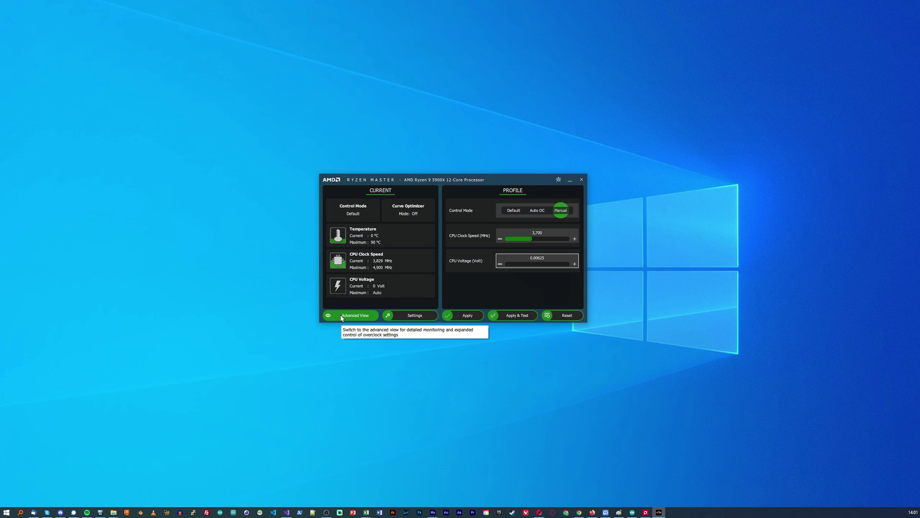
In Ryzen Master's Advanced View, set Creator Mode to Precision Boost Overdrive and lower PPT.
{"action": "key", "text": "alt+F4"}
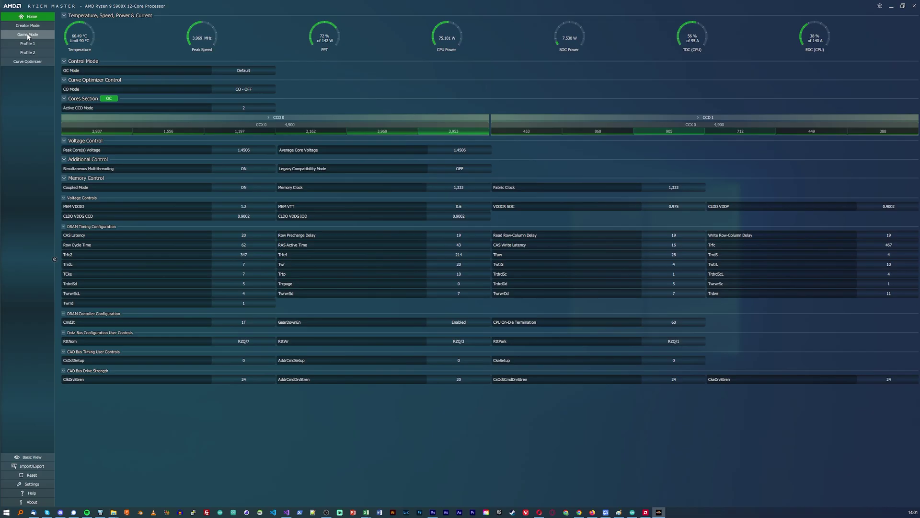
{"action": "left_click", "coordinate": [28, 27]}
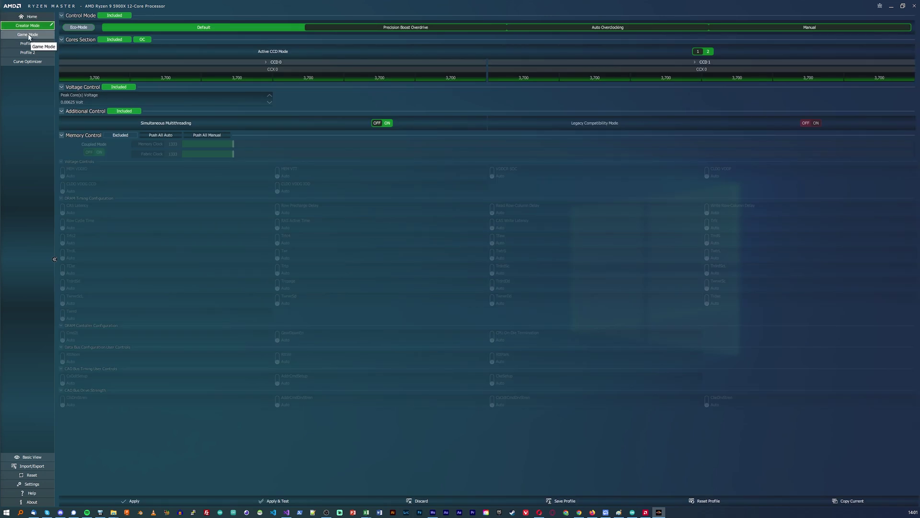
{"action": "left_click", "coordinate": [444, 29]}
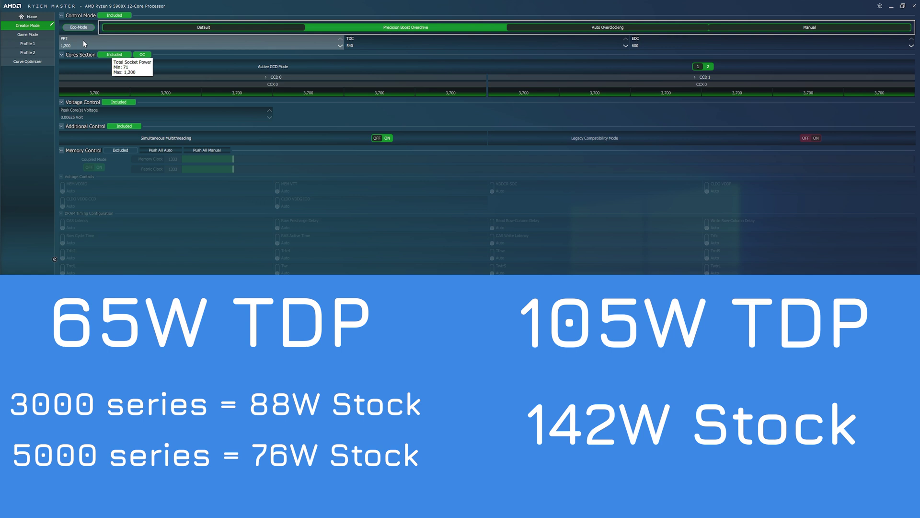
{"action": "left_click", "coordinate": [341, 45]}
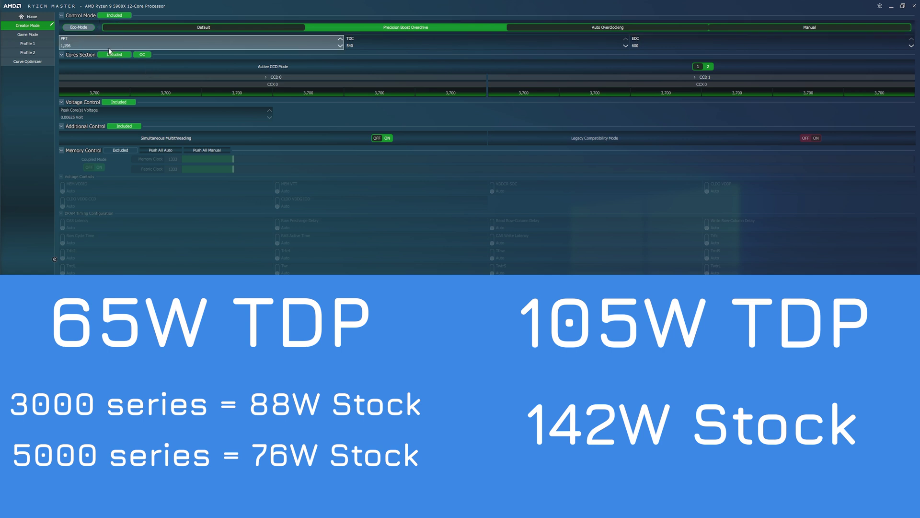
{"action": "scroll", "coordinate": [69, 48], "scroll_direction": "down", "scroll_amount": 1}
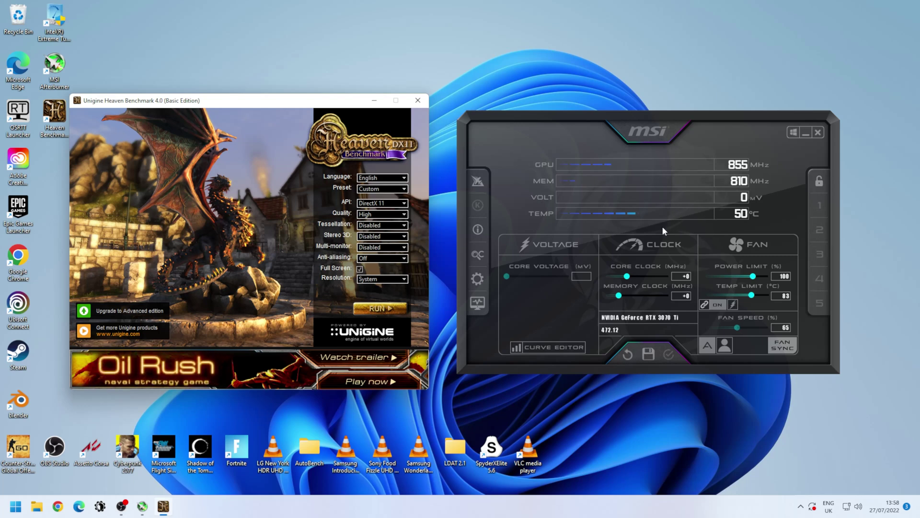
Open Afterburner's voltage/frequency curve and select the 1000 mV, 1905 MHz point.
{"action": "left_click", "coordinate": [545, 345]}
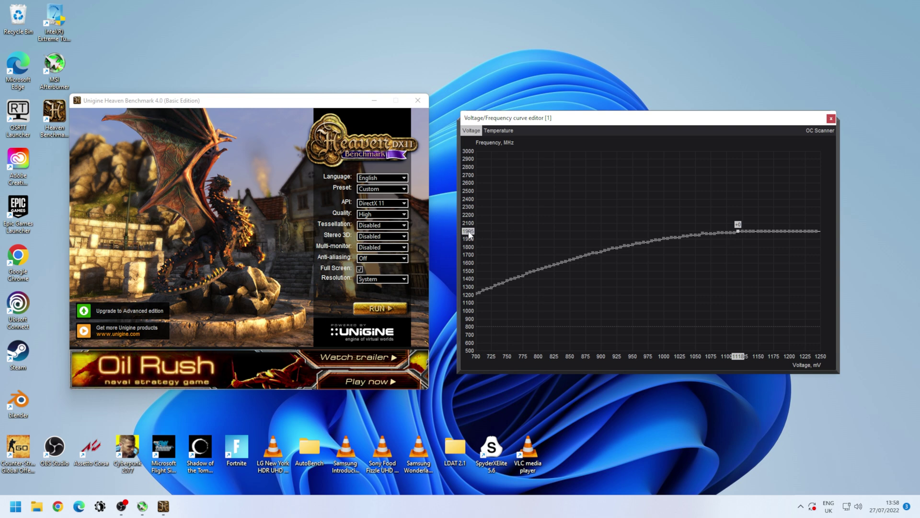
{"action": "left_click", "coordinate": [699, 234]}
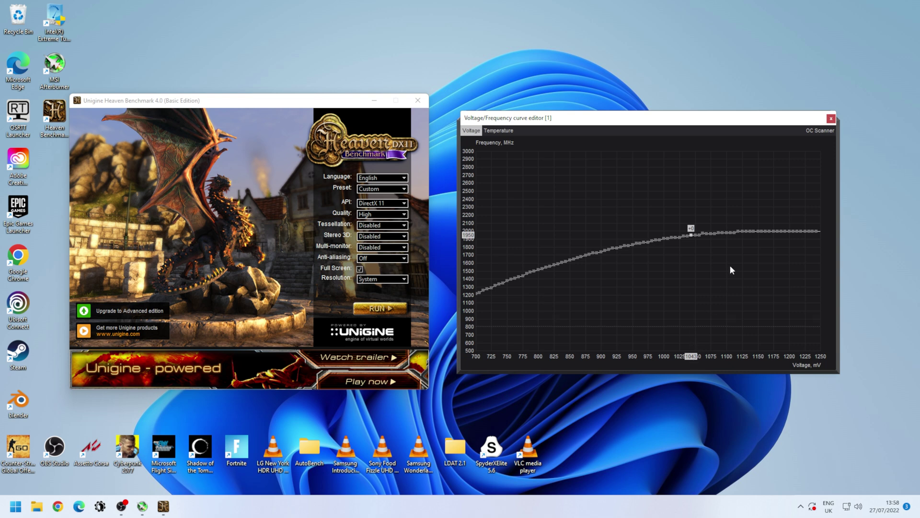
{"action": "left_click", "coordinate": [737, 232]}
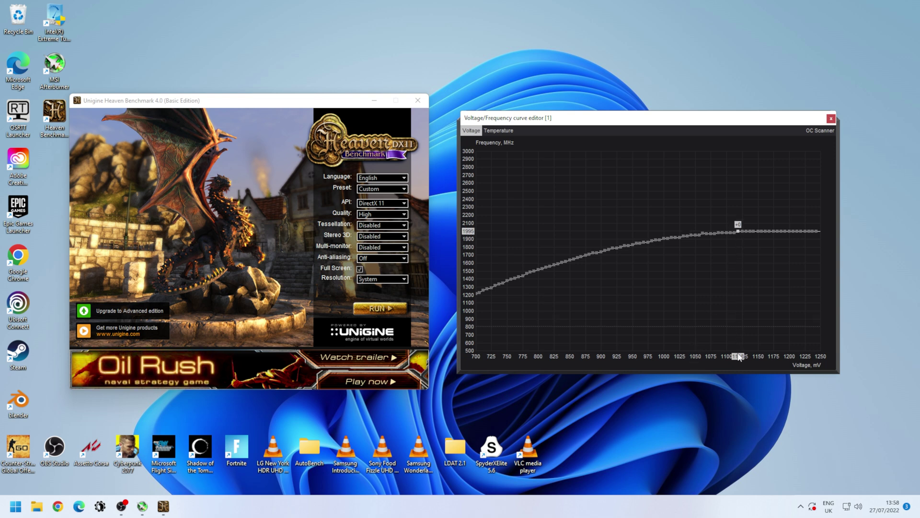
{"action": "left_click", "coordinate": [663, 237]}
{"action": "left_click", "coordinate": [664, 238]}
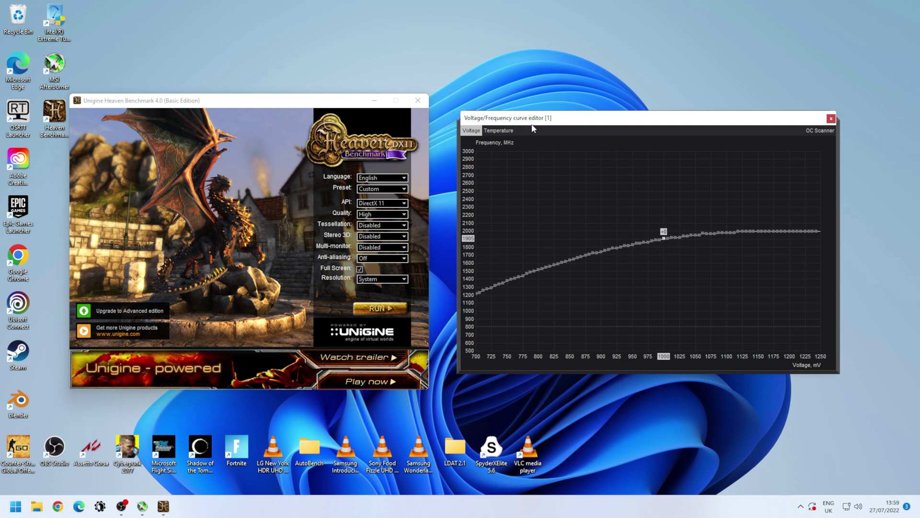
{"action": "left_click_drag", "start_coordinate": [534, 124], "coordinate": [144, 127]}
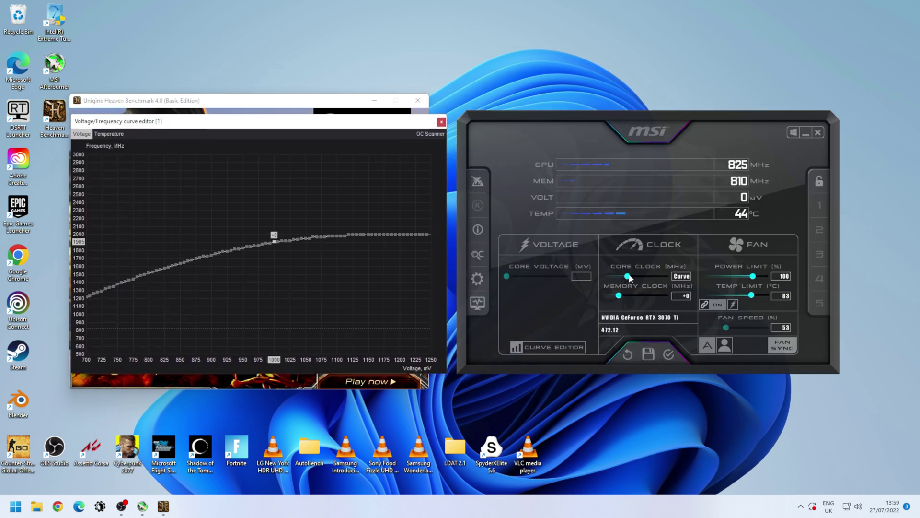
Drag the Core Clock offset to -75 MHz and apply it to the GPU.
{"action": "left_click_drag", "start_coordinate": [630, 278], "coordinate": [625, 280]}
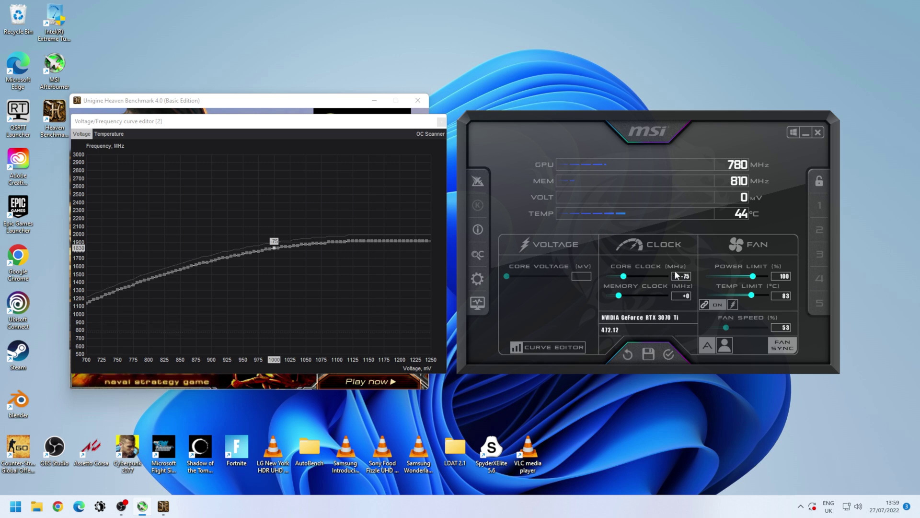
{"action": "key", "text": "Return"}
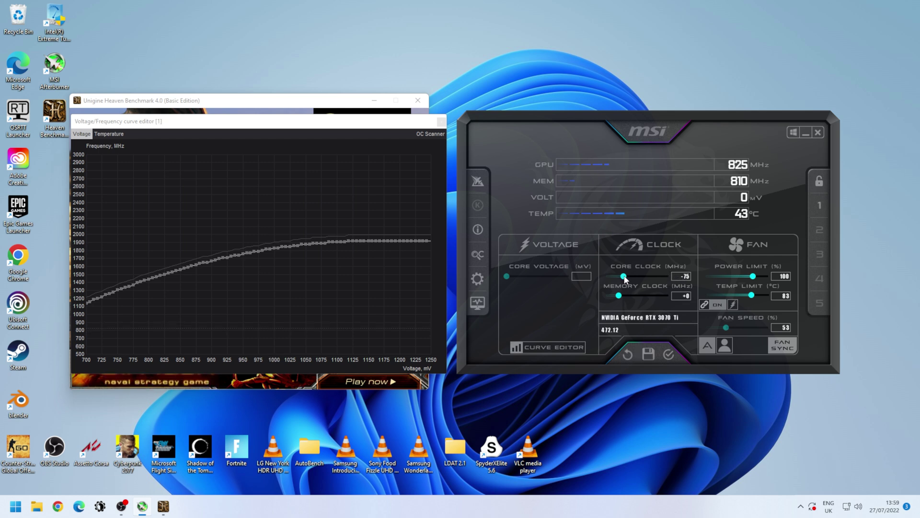
{"action": "left_click", "coordinate": [669, 354]}
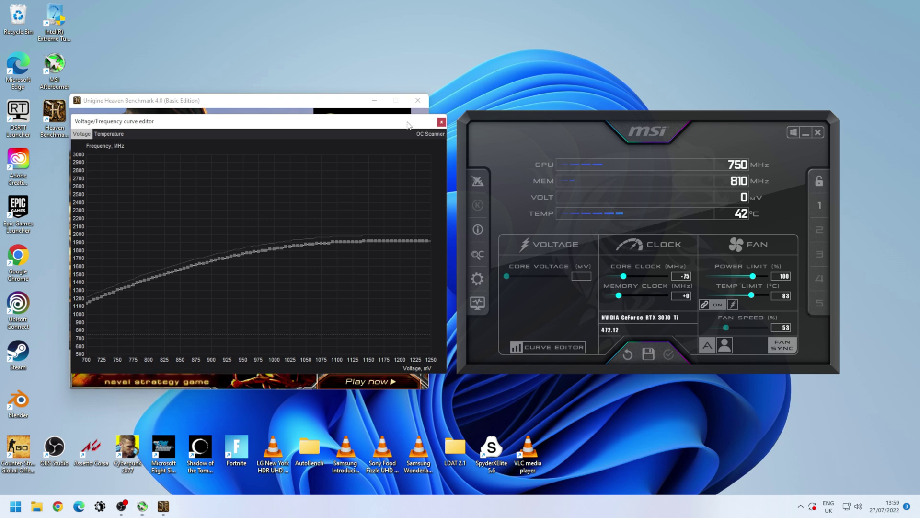
{"action": "left_click_drag", "start_coordinate": [407, 125], "coordinate": [776, 126]}
Run the Unigine Heaven benchmark at 1366x768 resolution.
{"action": "left_click", "coordinate": [382, 278]}
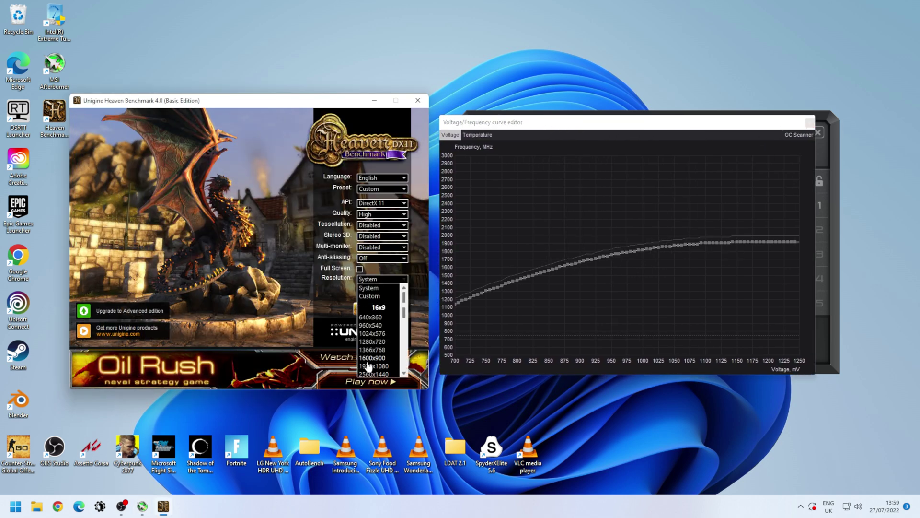
{"action": "left_click", "coordinate": [370, 350]}
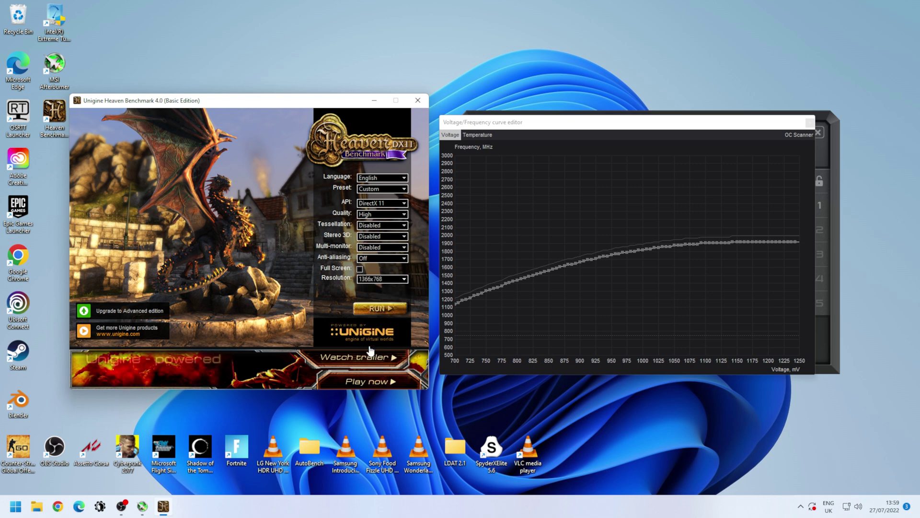
{"action": "left_click", "coordinate": [373, 311]}
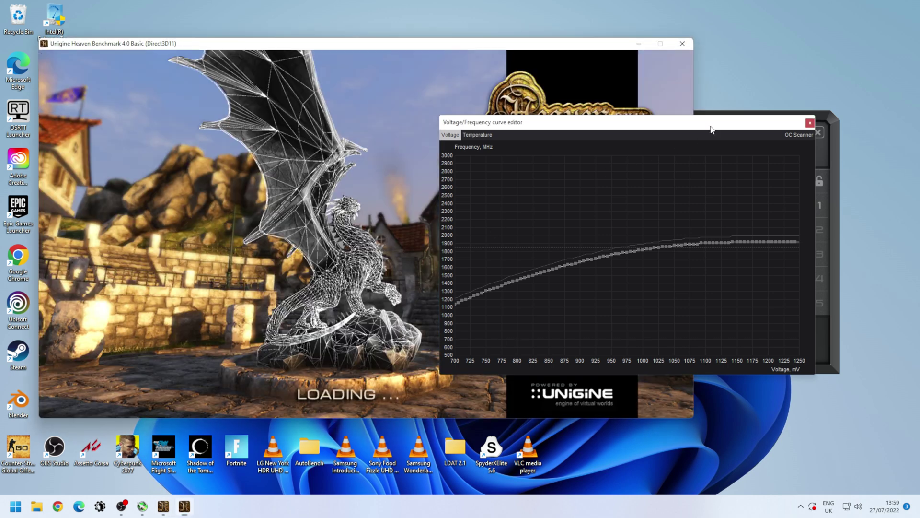
Arrange Afterburner beside the benchmark and close its voltage/frequency curve editor.
{"action": "left_click_drag", "start_coordinate": [711, 130], "coordinate": [802, 252]}
{"action": "left_click", "coordinate": [740, 124]}
{"action": "left_click_drag", "start_coordinate": [741, 124], "coordinate": [797, 119]}
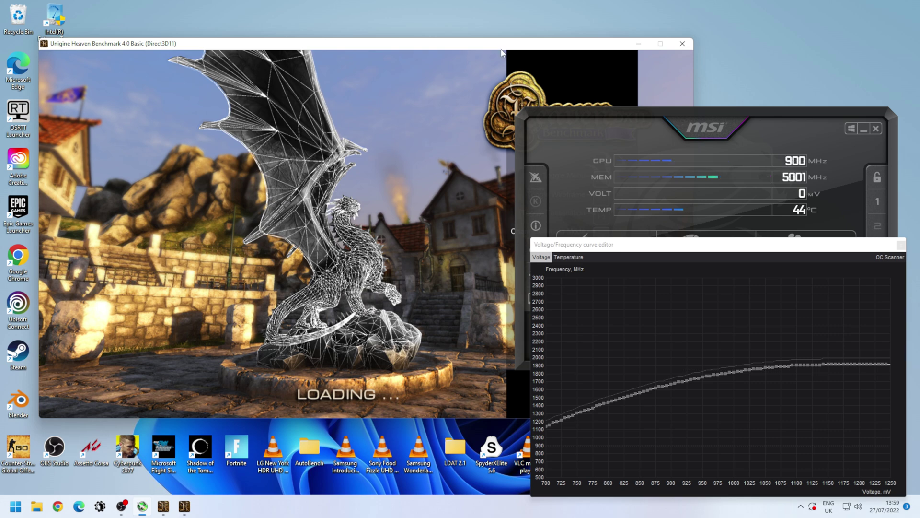
{"action": "left_click_drag", "start_coordinate": [467, 50], "coordinate": [436, 49]}
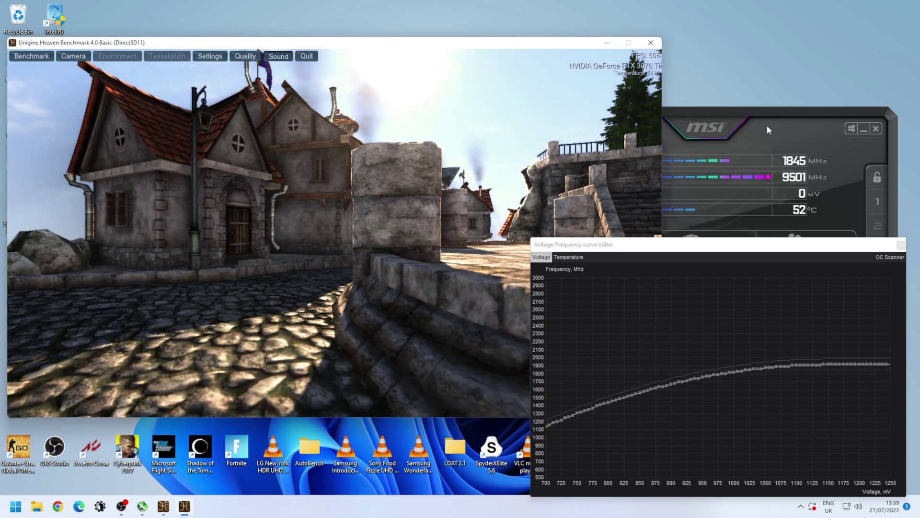
{"action": "left_click", "coordinate": [767, 126]}
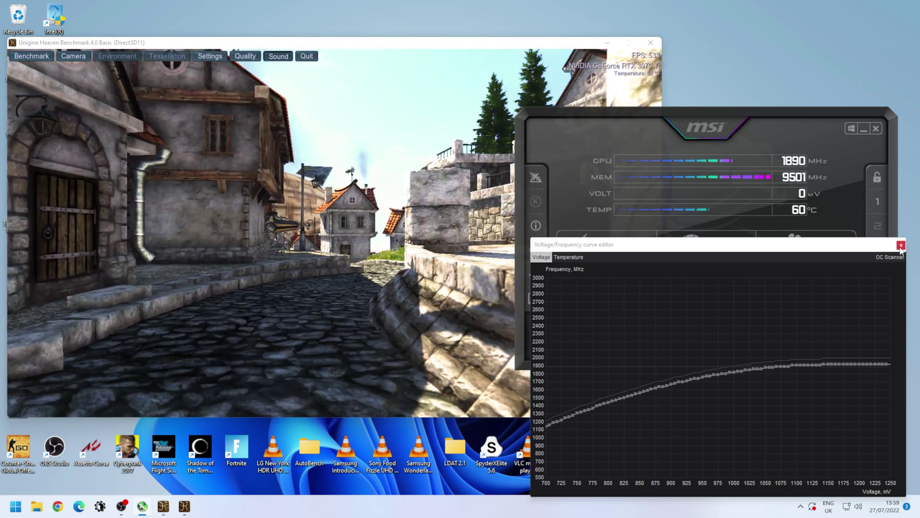
{"action": "left_click", "coordinate": [900, 244]}
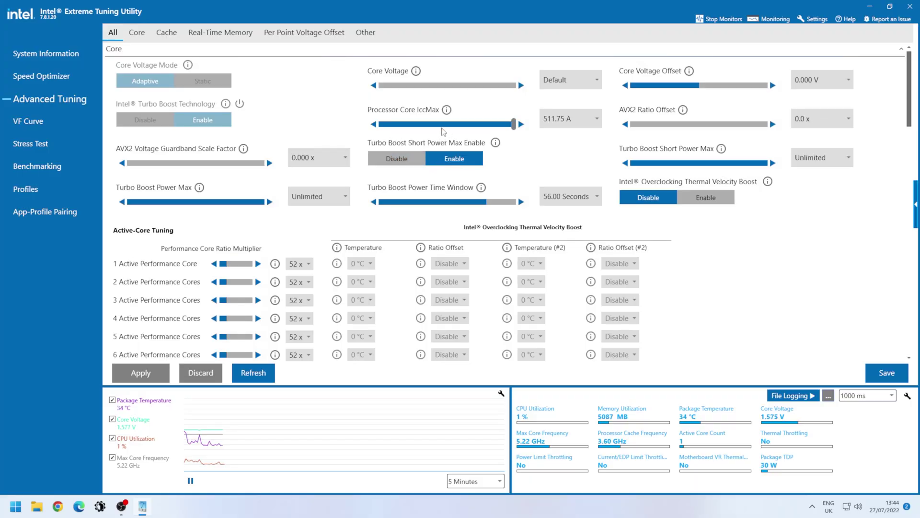
Try Turbo Boost Power Max values like 960.500 W and 203 W, then revert to Unlimited.
{"action": "left_click", "coordinate": [321, 194]}
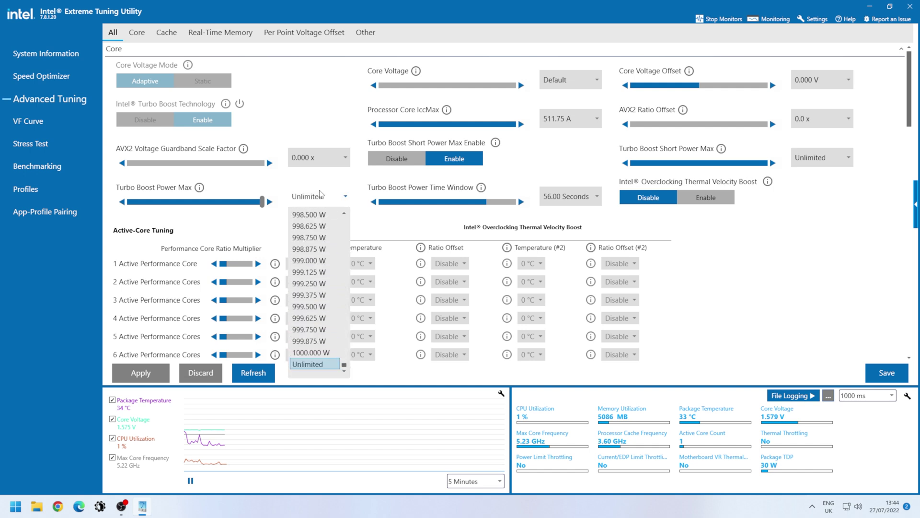
{"action": "left_click", "coordinate": [307, 200]}
{"action": "left_click_drag", "start_coordinate": [262, 202], "coordinate": [246, 202]}
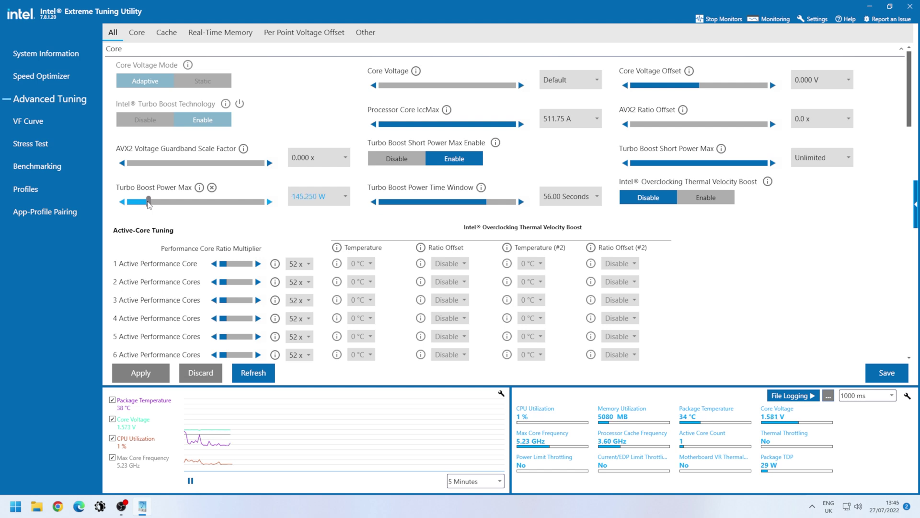
{"action": "mouse_move", "coordinate": [150, 202]}
{"action": "left_mouse_down"}
{"action": "mouse_move", "coordinate": [258, 202]}
{"action": "mouse_move", "coordinate": [133, 205]}
{"action": "left_mouse_up"}
{"action": "left_click_drag", "start_coordinate": [154, 203], "coordinate": [161, 203]}
{"action": "left_click", "coordinate": [211, 188]}
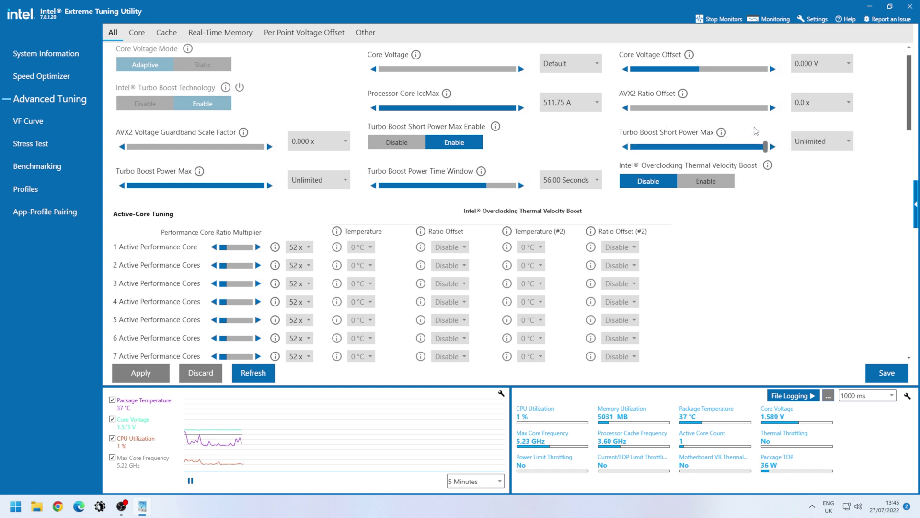
Show the system table of core settings and check its display settings.
{"action": "left_click", "coordinate": [916, 204]}
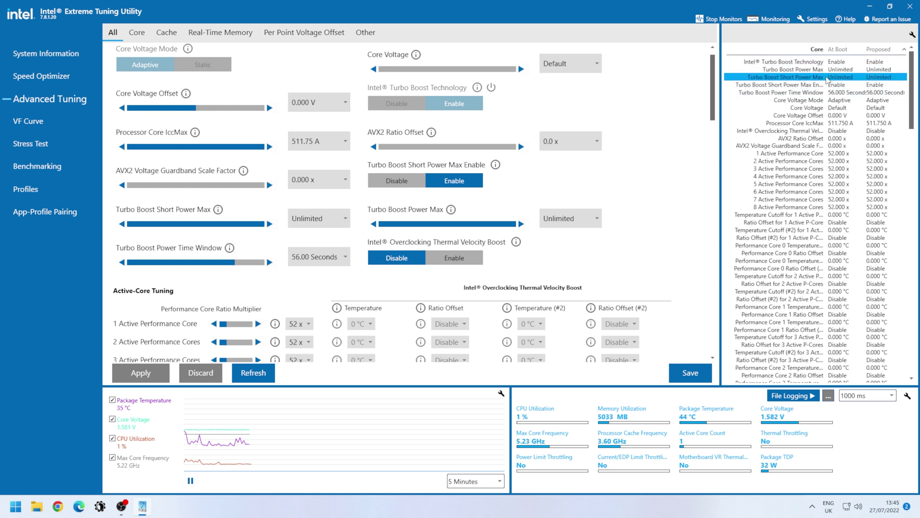
{"action": "left_click", "coordinate": [912, 36]}
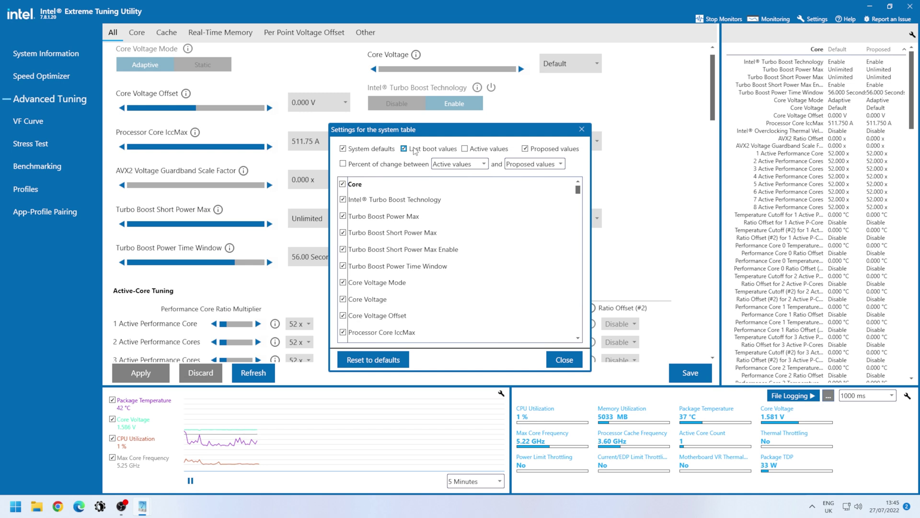
{"action": "left_click", "coordinate": [565, 359]}
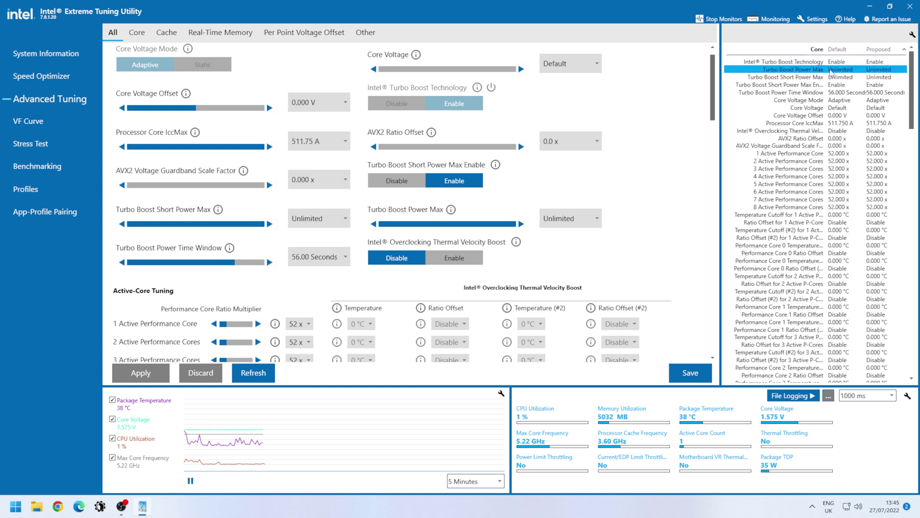
Run a 5-minute CPU Stress Test on the stock settings.
{"action": "left_click", "coordinate": [59, 144]}
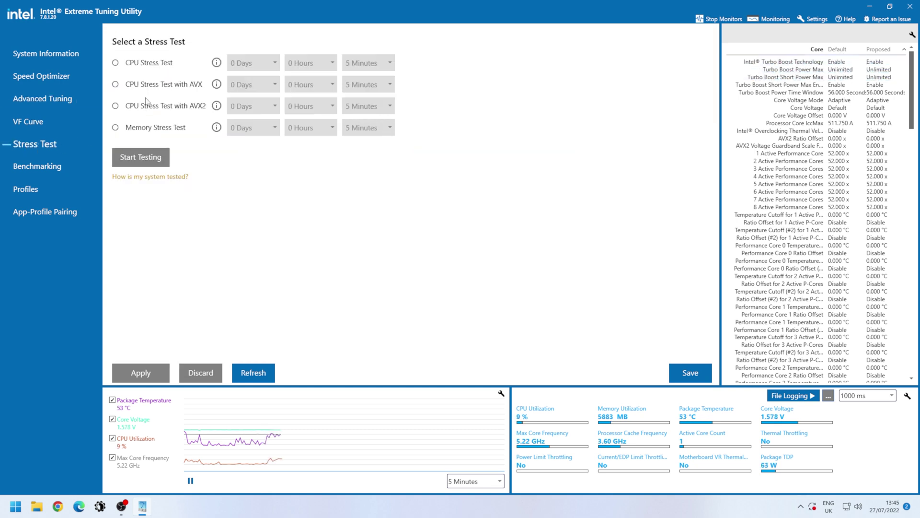
{"action": "left_click", "coordinate": [147, 63]}
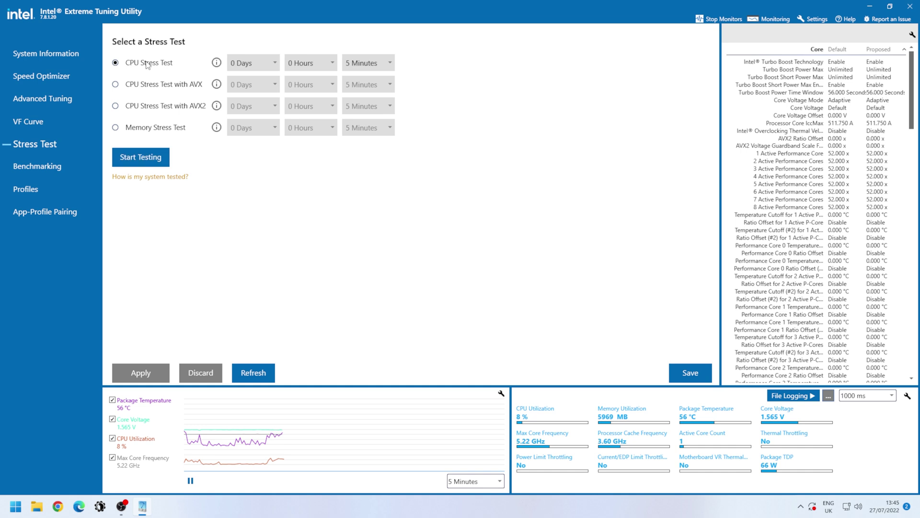
{"action": "left_click", "coordinate": [141, 158]}
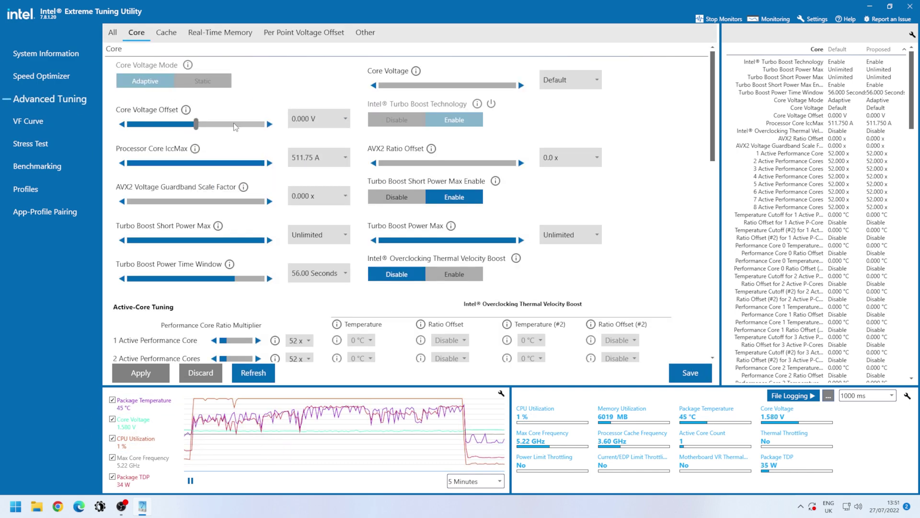
Apply a -0.010 V Core Voltage Offset and return to the Stress Test page.
{"action": "left_click", "coordinate": [309, 123]}
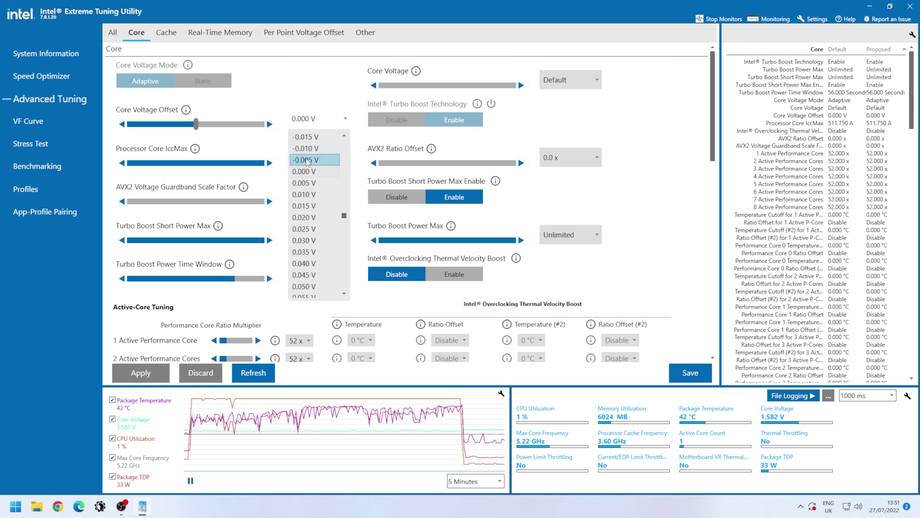
{"action": "left_click", "coordinate": [106, 128]}
{"action": "left_click", "coordinate": [121, 125]}
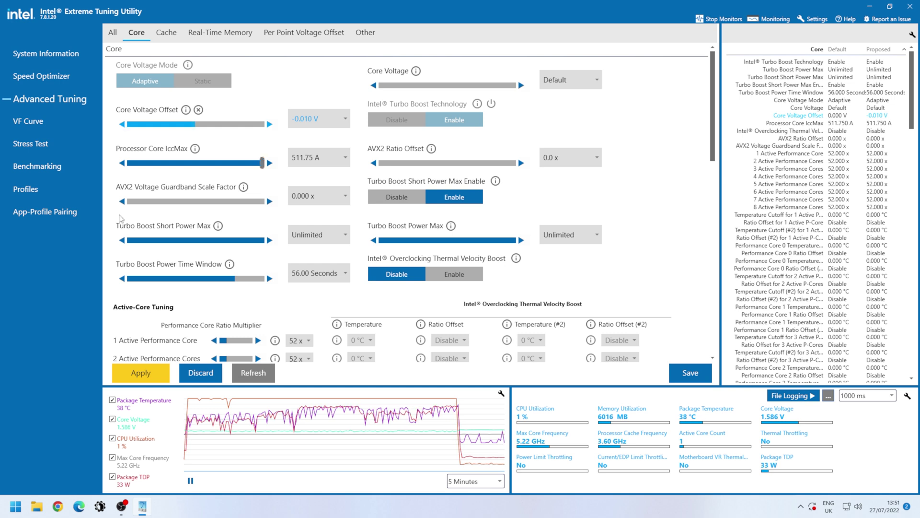
{"action": "left_click", "coordinate": [127, 375]}
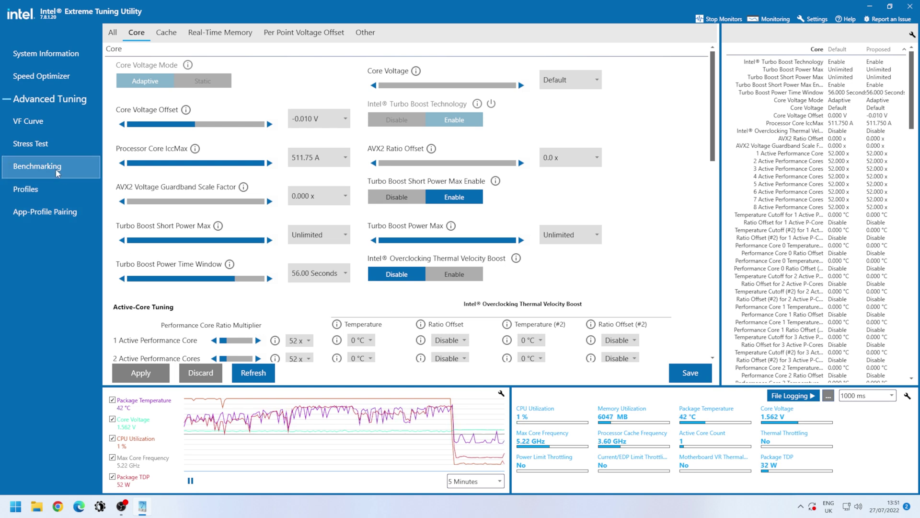
{"action": "left_click", "coordinate": [53, 146]}
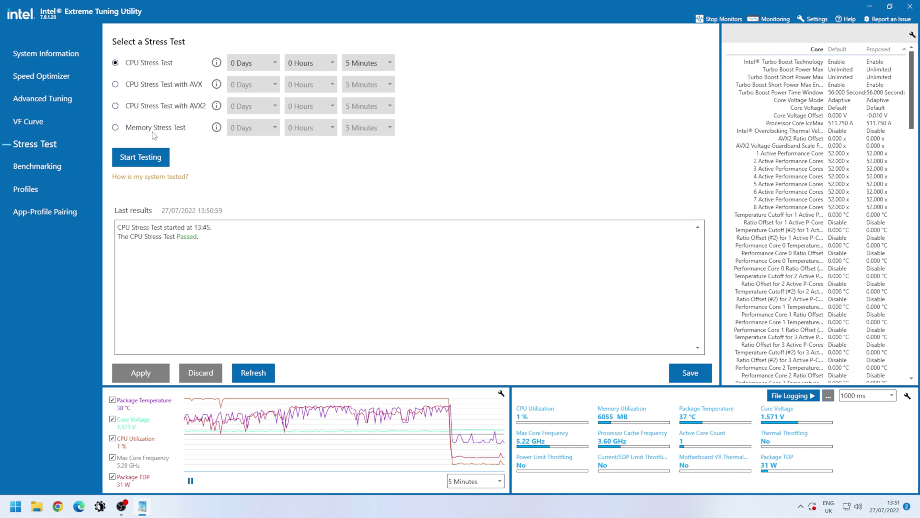
Start a 5-minute CPU Stress Test with the -0.010 V offset applied.
{"action": "left_click", "coordinate": [140, 157]}
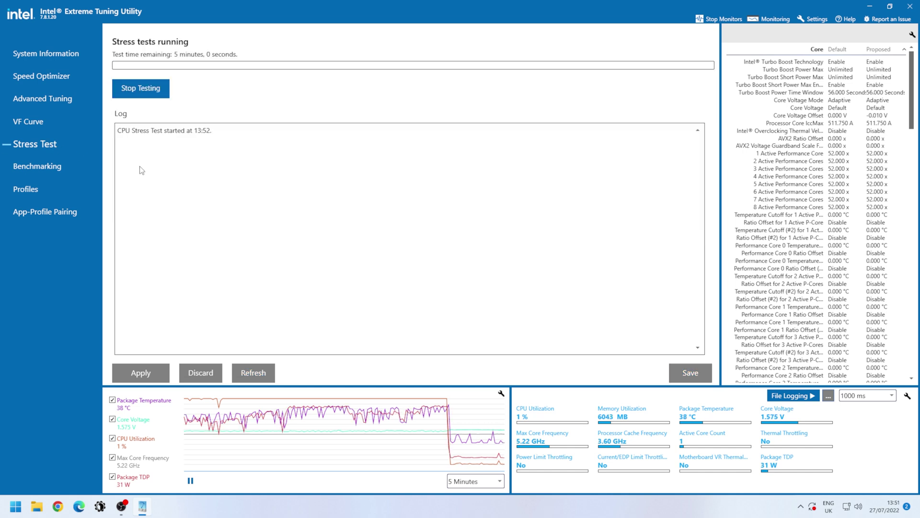